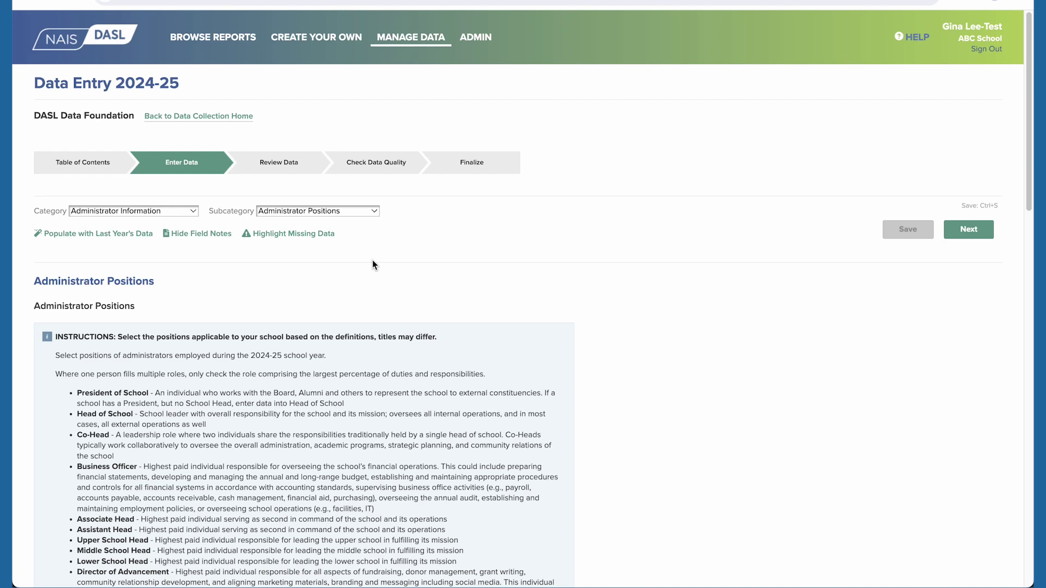
Read through the Administrator Positions instructions, role definitions and the checklist of positions below them.
scroll(373, 265, down, 3)
scroll(373, 264, down, 4)
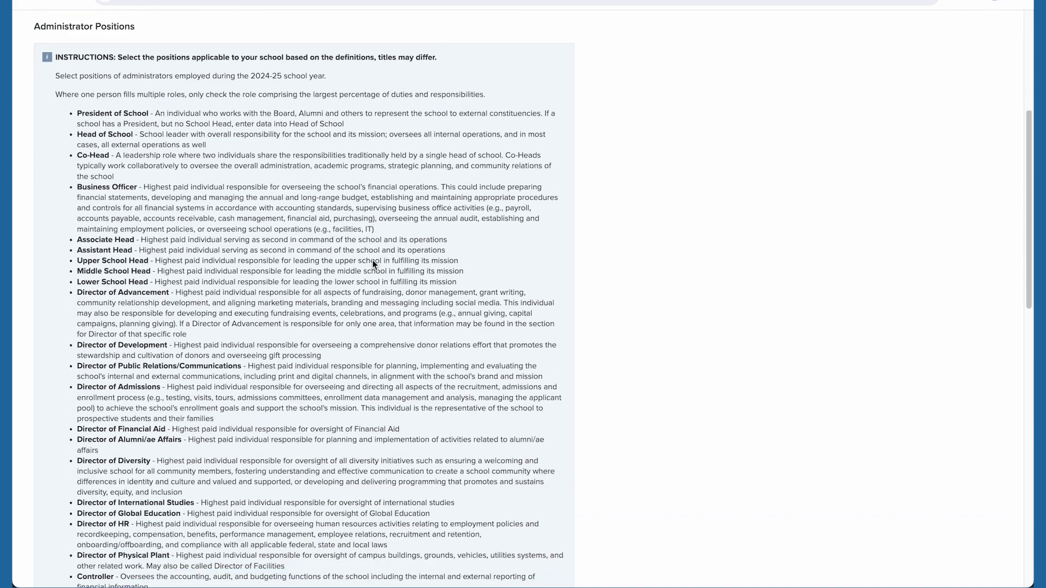
scroll(372, 260, down, 5)
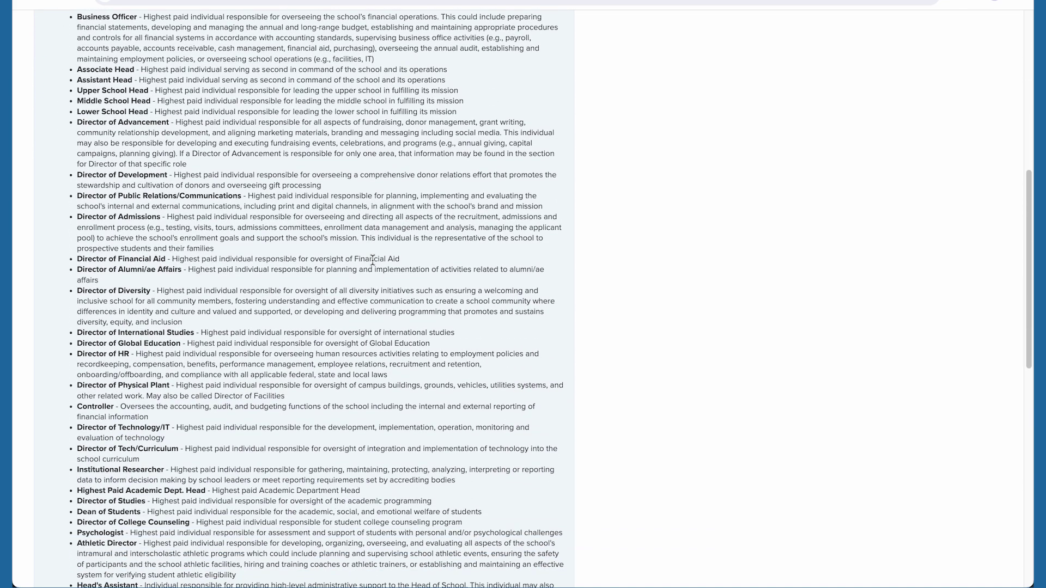
scroll(372, 260, down, 1)
scroll(372, 260, down, 3)
scroll(373, 260, down, 3)
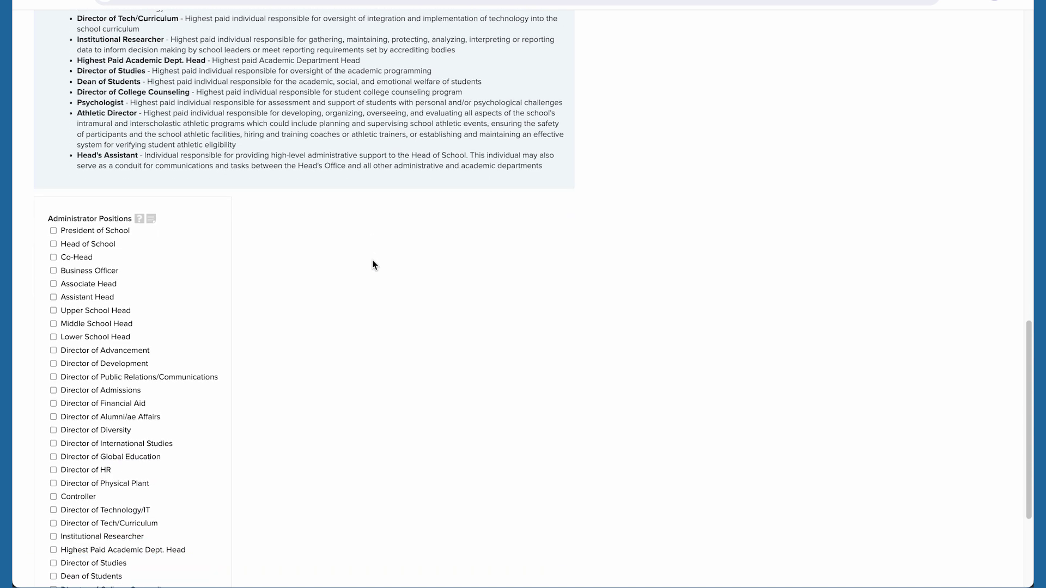
scroll(373, 261, down, 2)
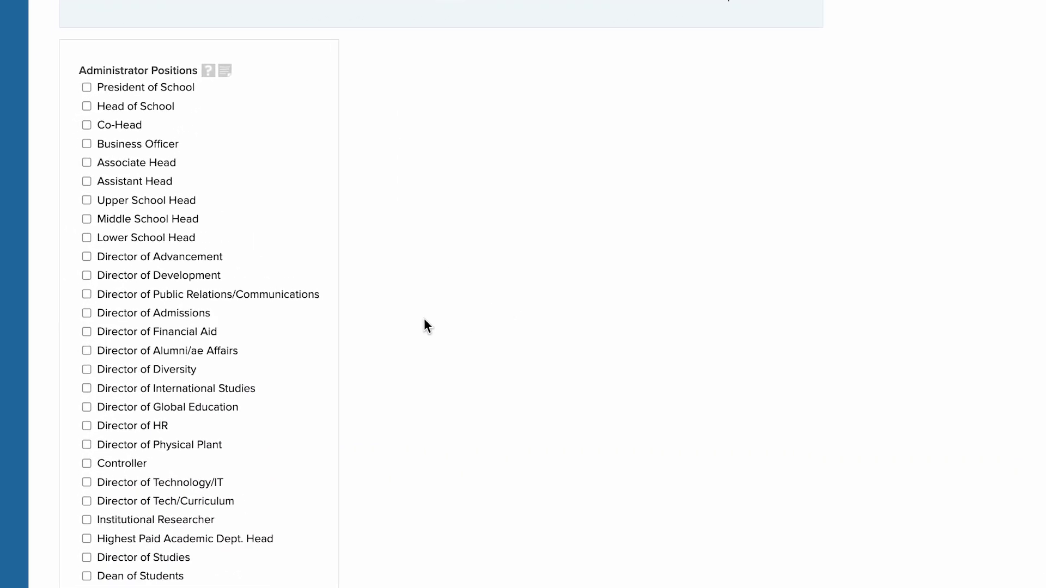
mouse_move(71, 162)
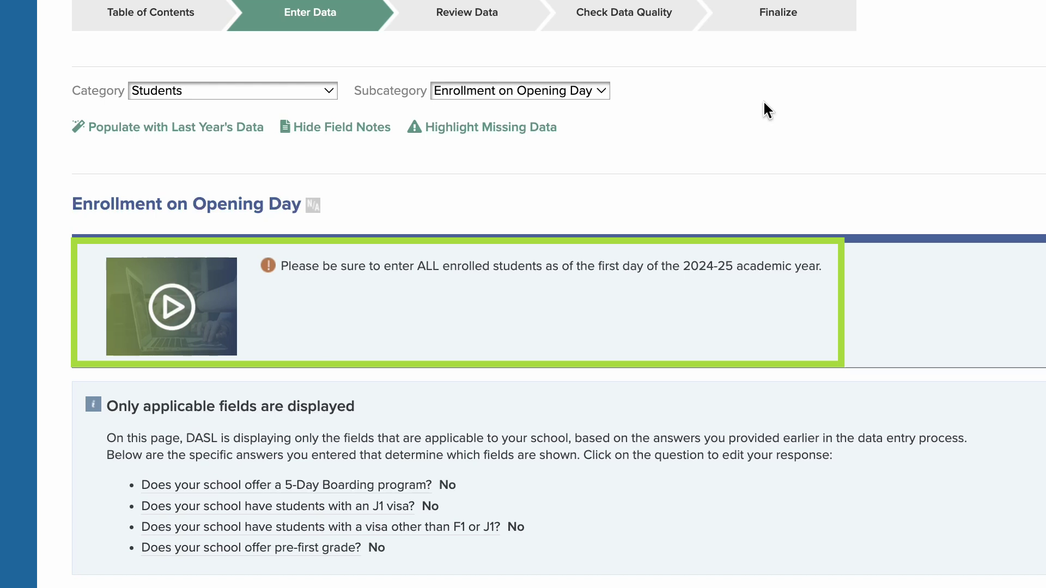
Look through the Enrollment on Opening Day sections, from Preschool Day Enrollment to the international student questions, and return to the start.
scroll(766, 117, down, 7)
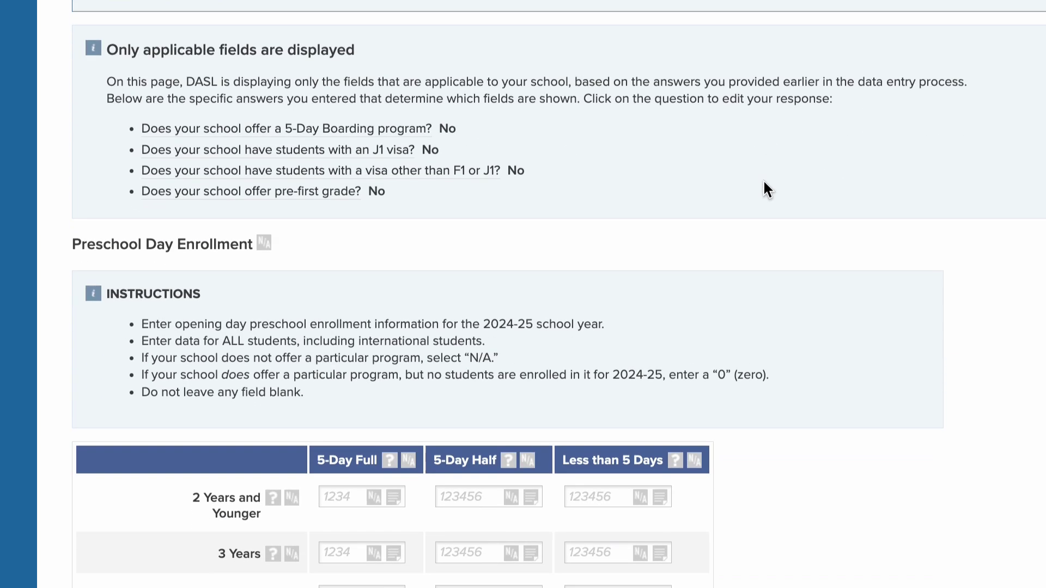
scroll(764, 177, down, 1)
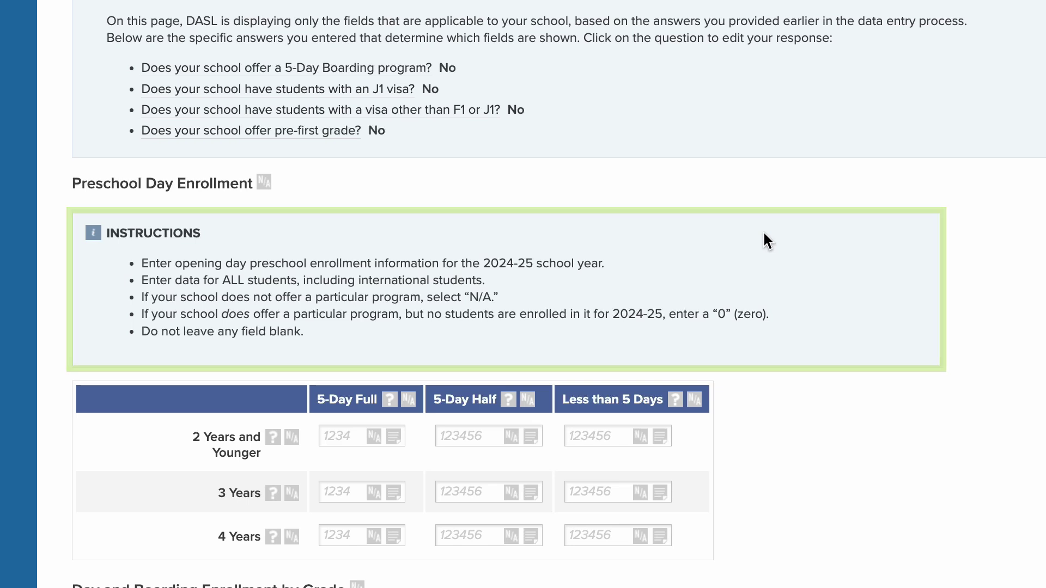
scroll(541, 246, down, 6)
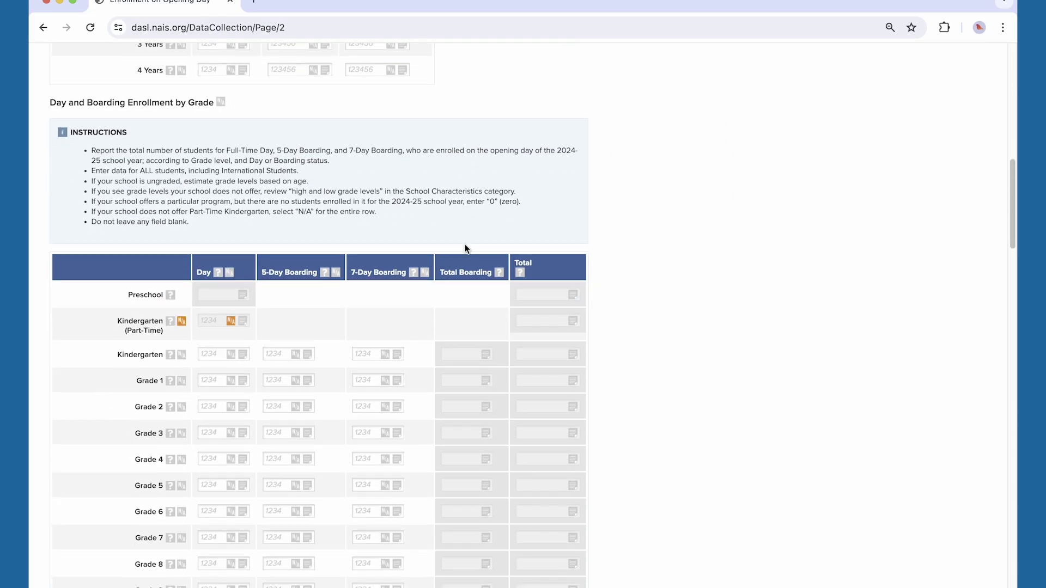
scroll(465, 247, down, 12)
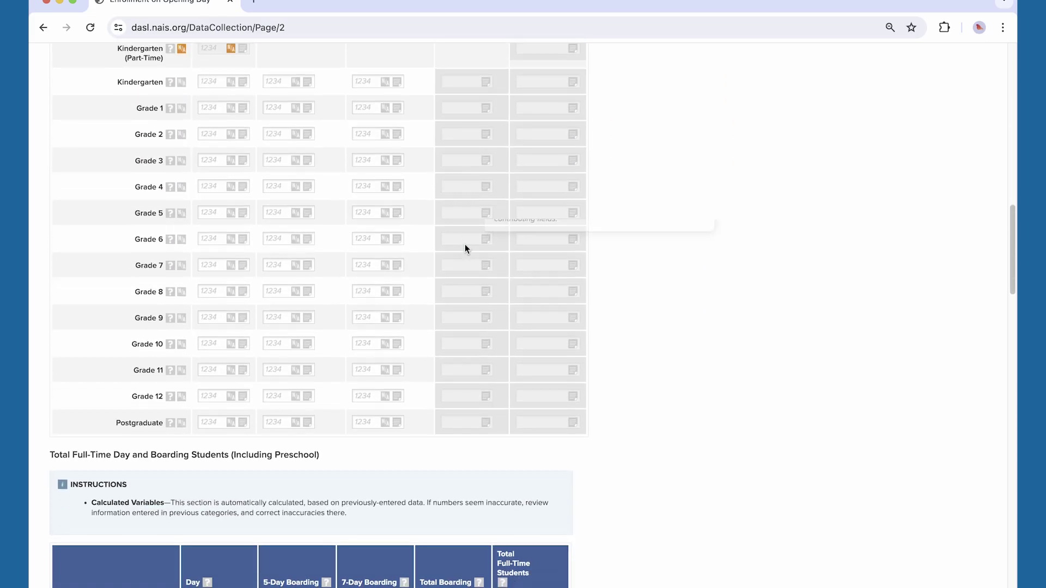
scroll(465, 248, down, 12)
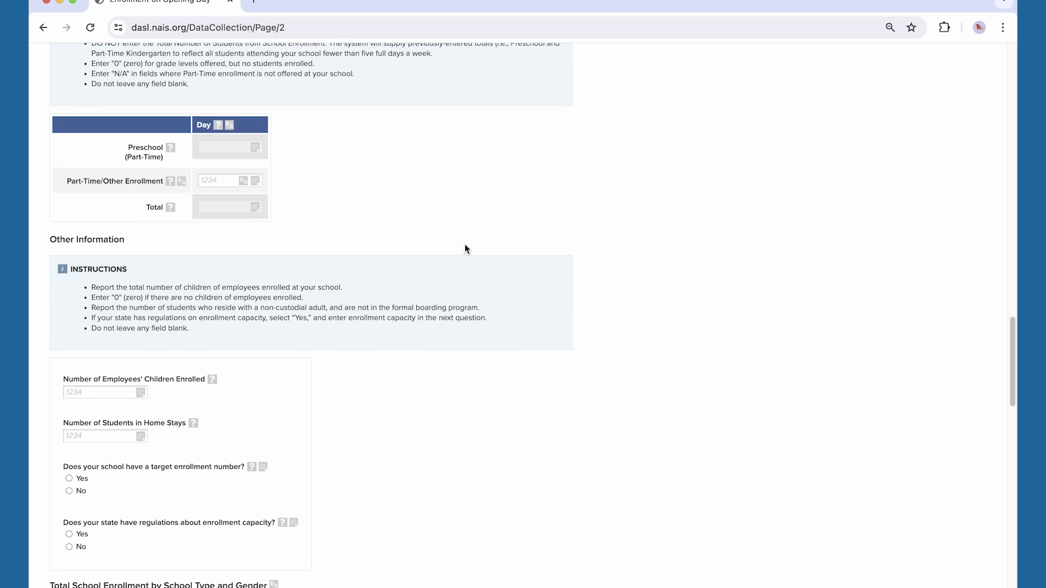
scroll(466, 249, down, 10)
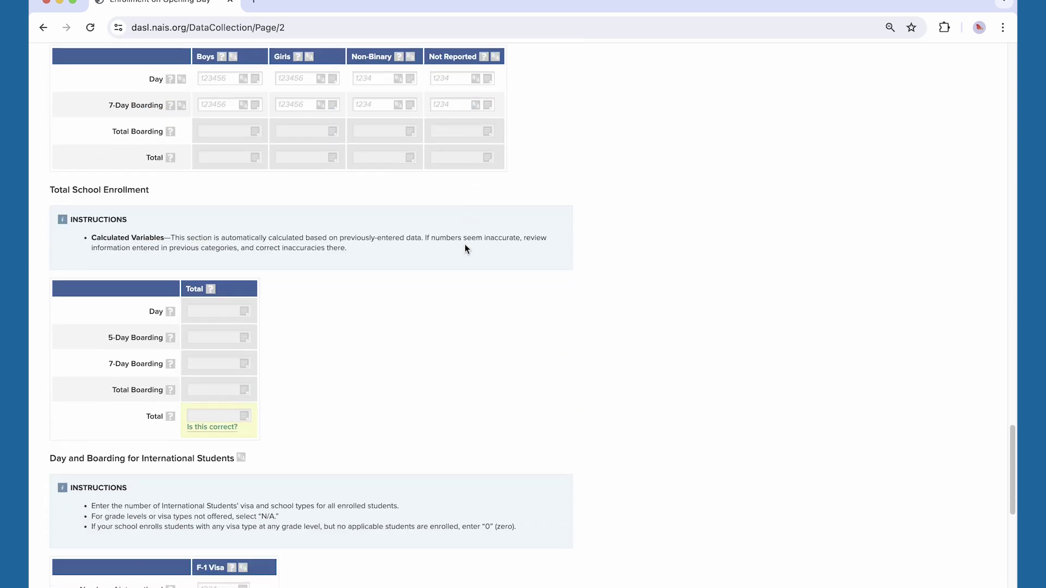
scroll(465, 249, down, 2)
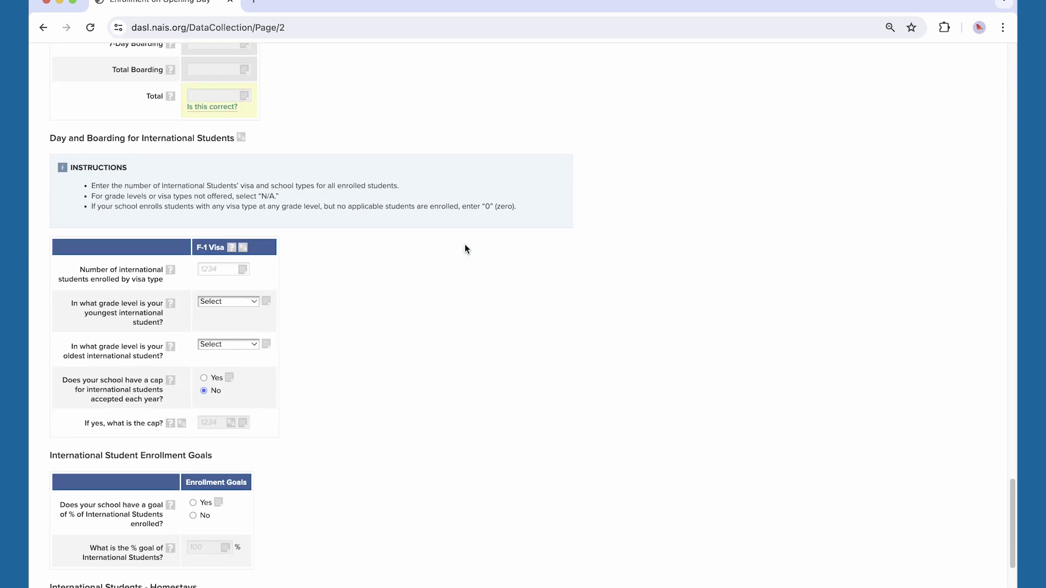
scroll(465, 249, up, 10)
scroll(465, 249, up, 18)
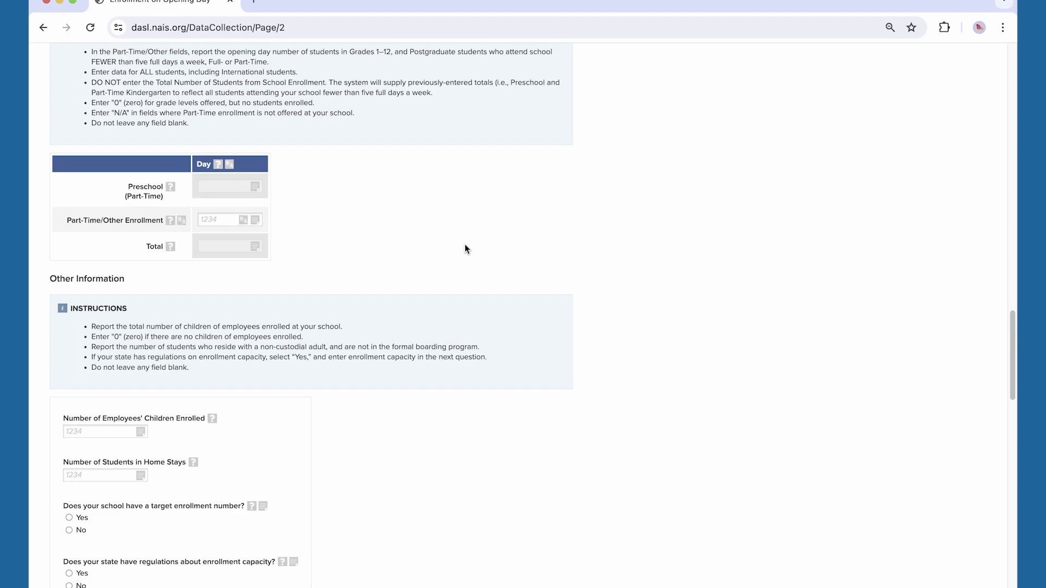
scroll(465, 254, up, 20)
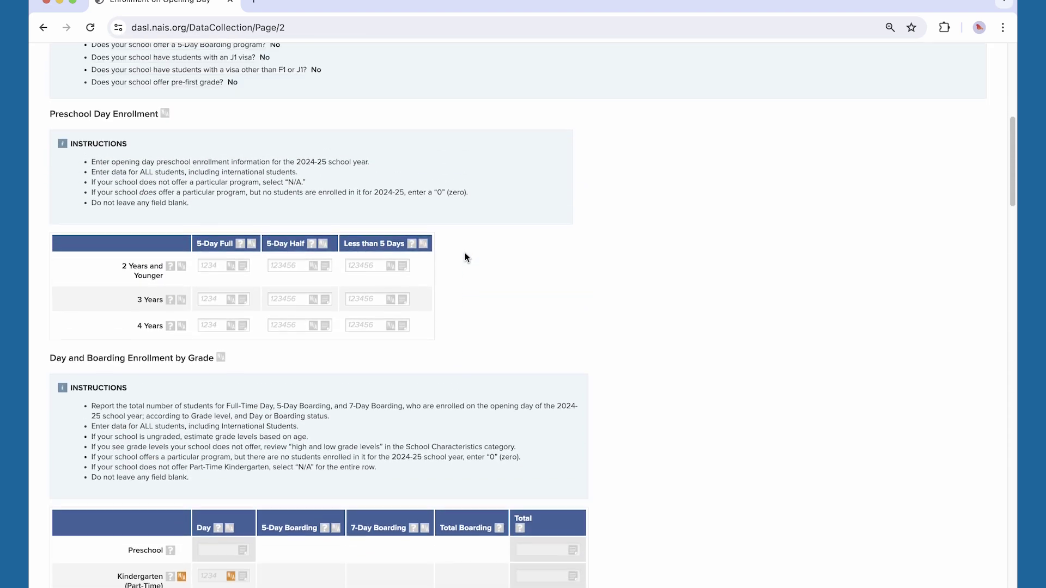
scroll(465, 257, up, 3)
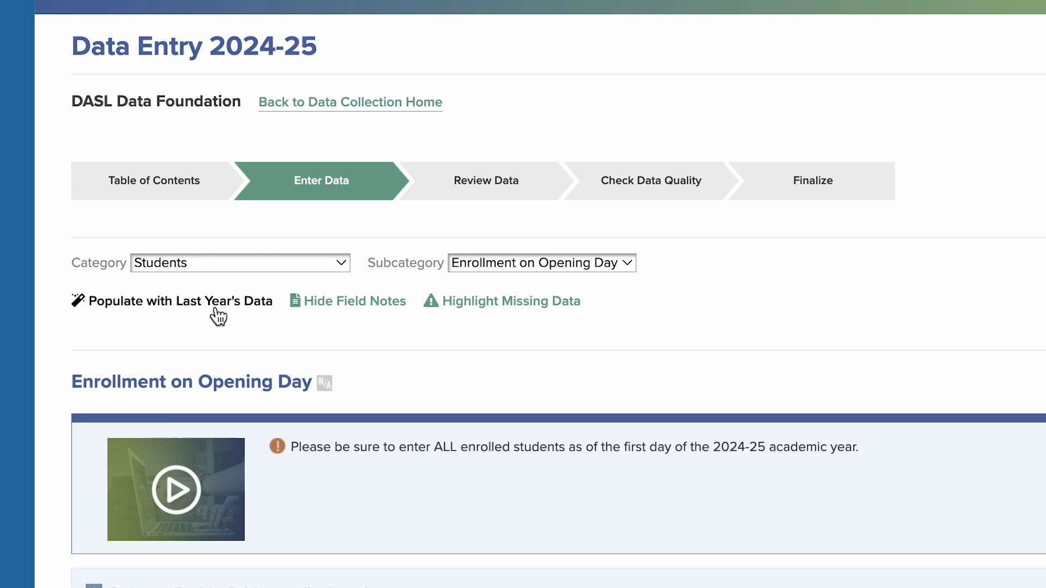
Add the note "No longer accepting less than 5 days" to the 2 Years and Younger, Less than 5 Days preschool field.
scroll(626, 457, down, 10)
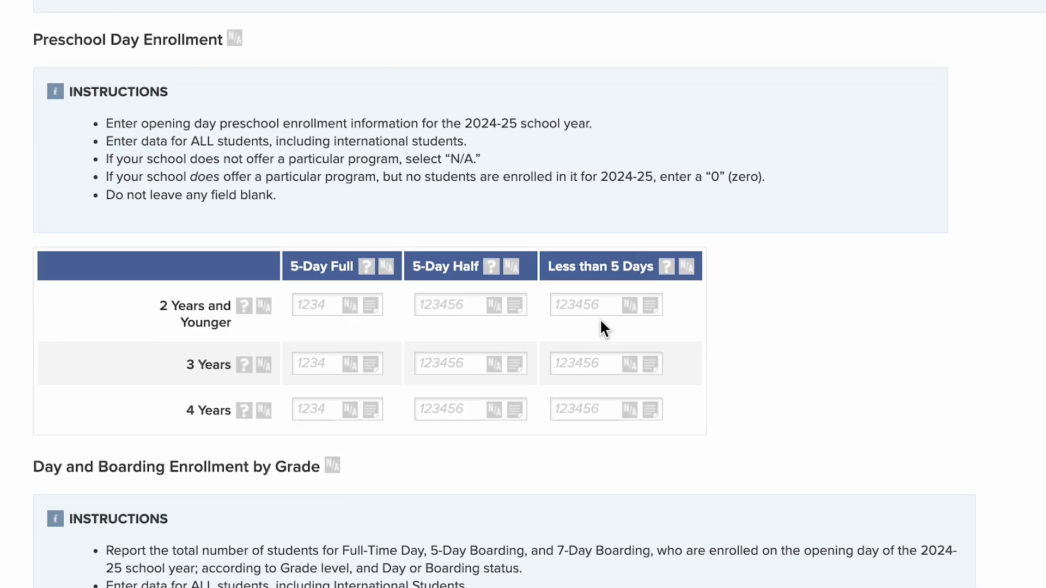
click(658, 407)
click(701, 199)
text(No longer accepting less than 5 days)
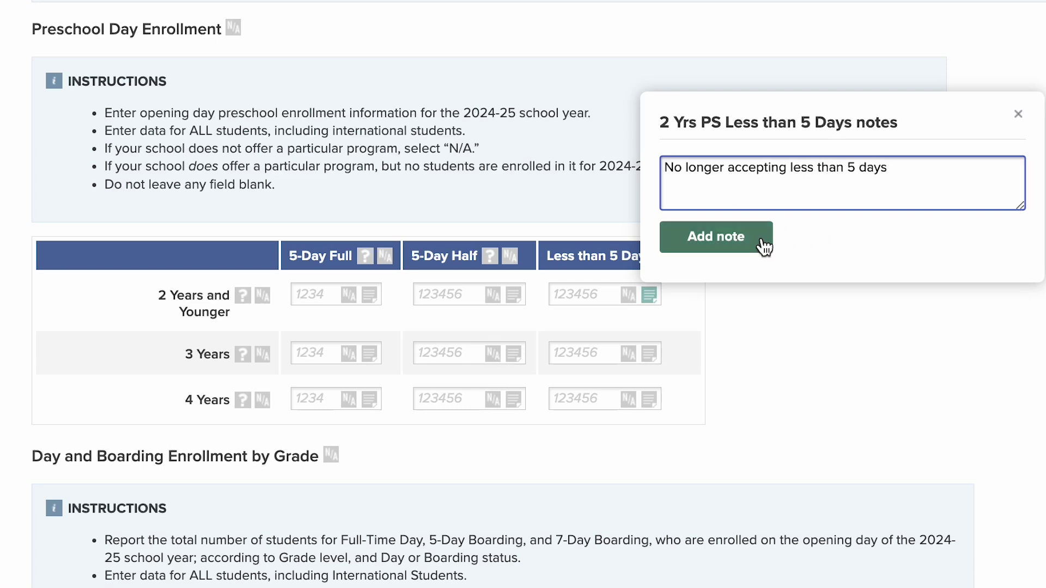
click(764, 247)
Open Update School Data and view the available From Year and To Year choices without changing them.
scroll(763, 294, up, 10)
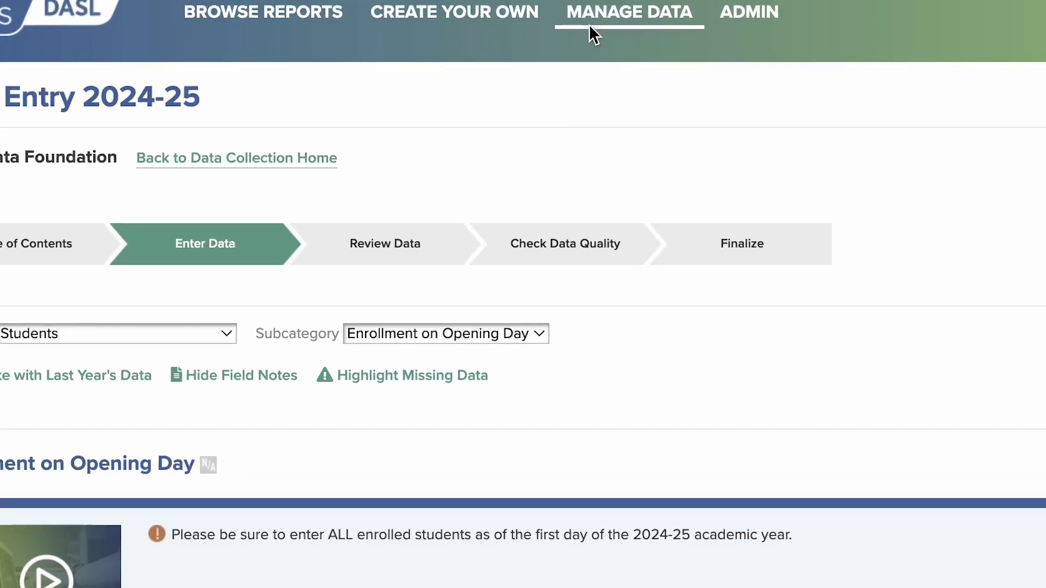
click(589, 28)
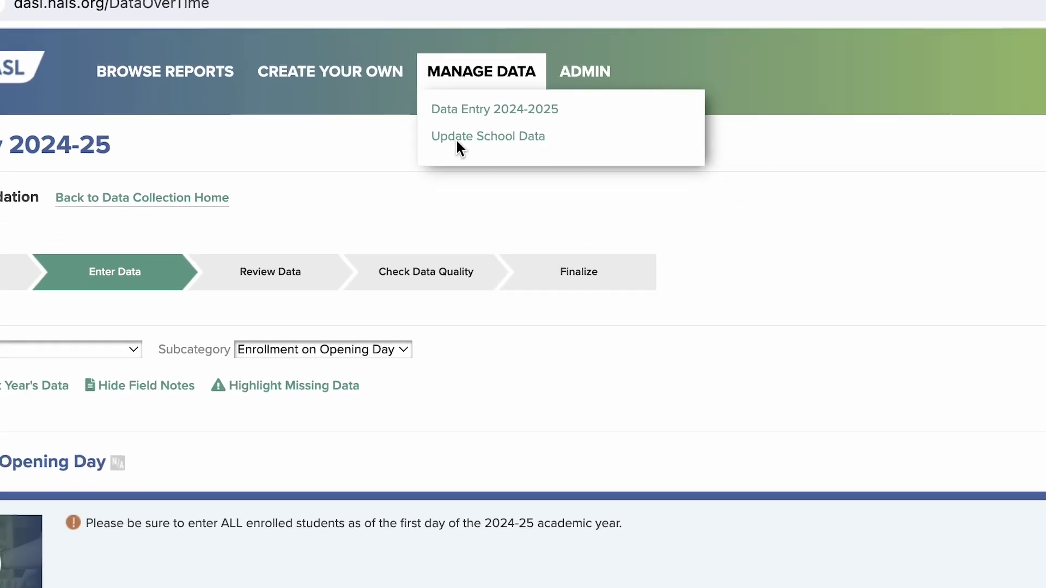
click(486, 162)
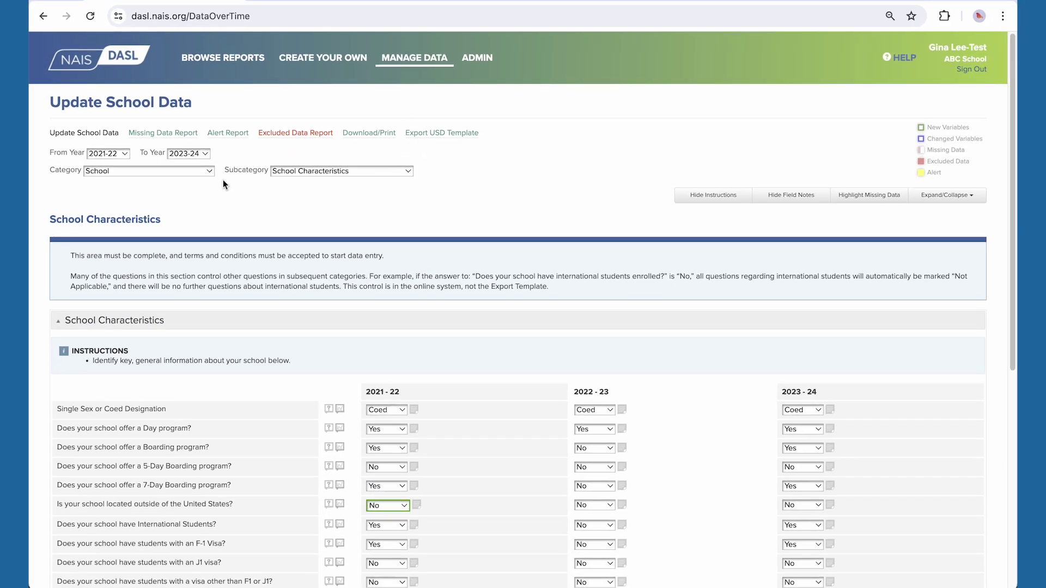
click(123, 154)
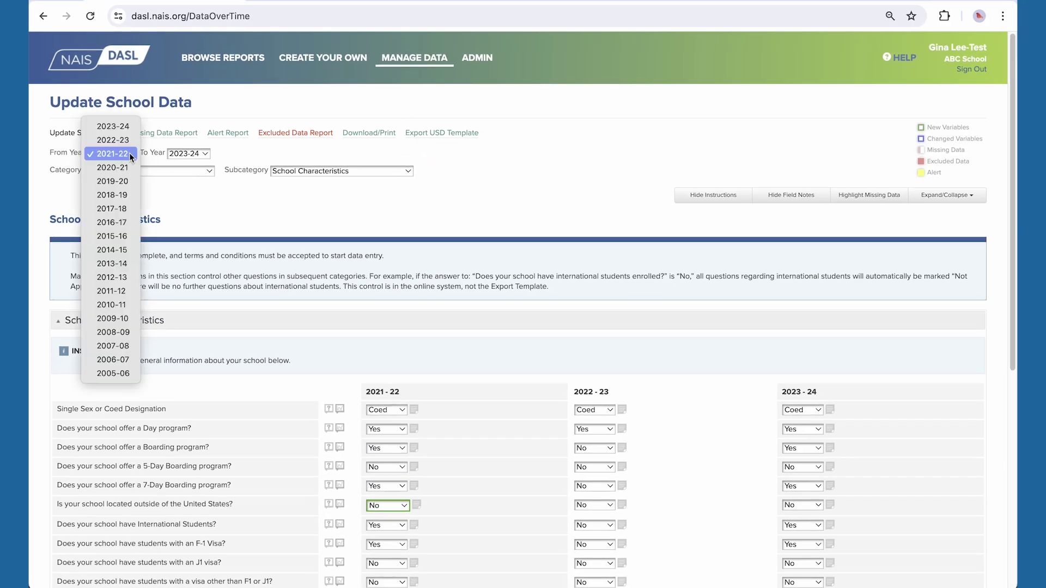
click(177, 165)
click(184, 155)
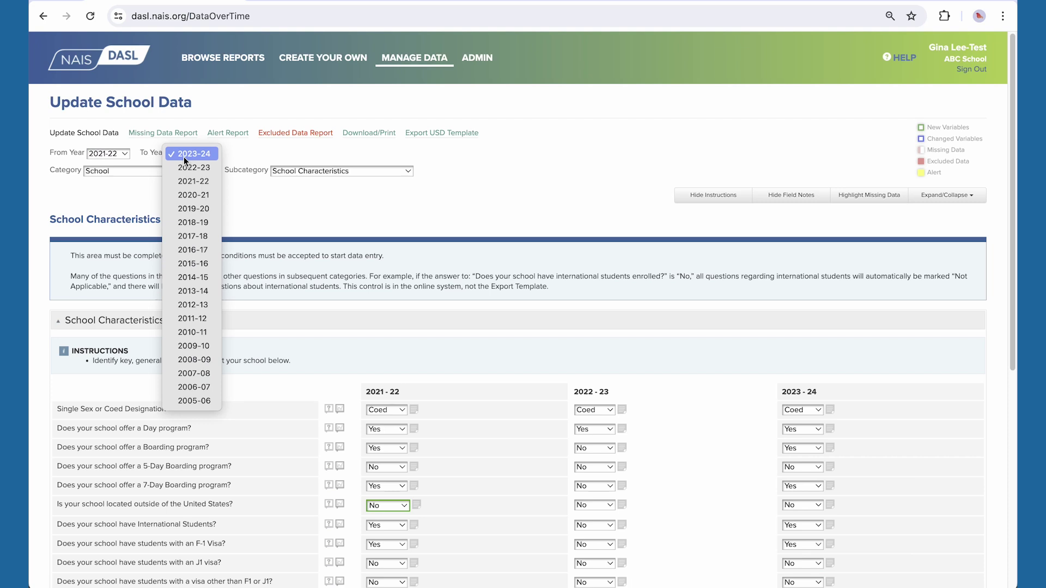
click(243, 148)
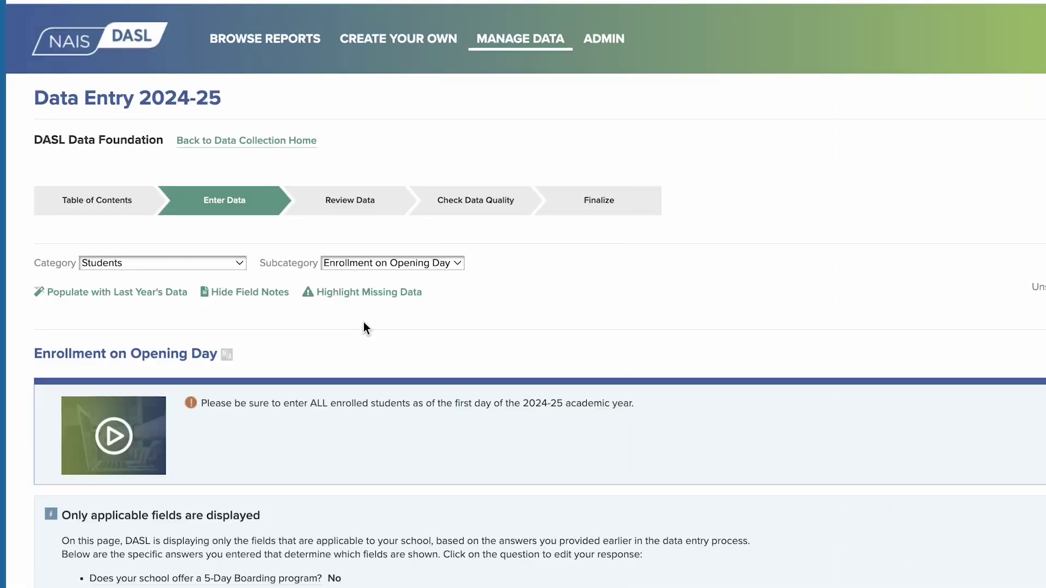
Highlight the missing data on the 2024-25 Enrollment on Opening Day page.
click(365, 299)
scroll(364, 299, down, 10)
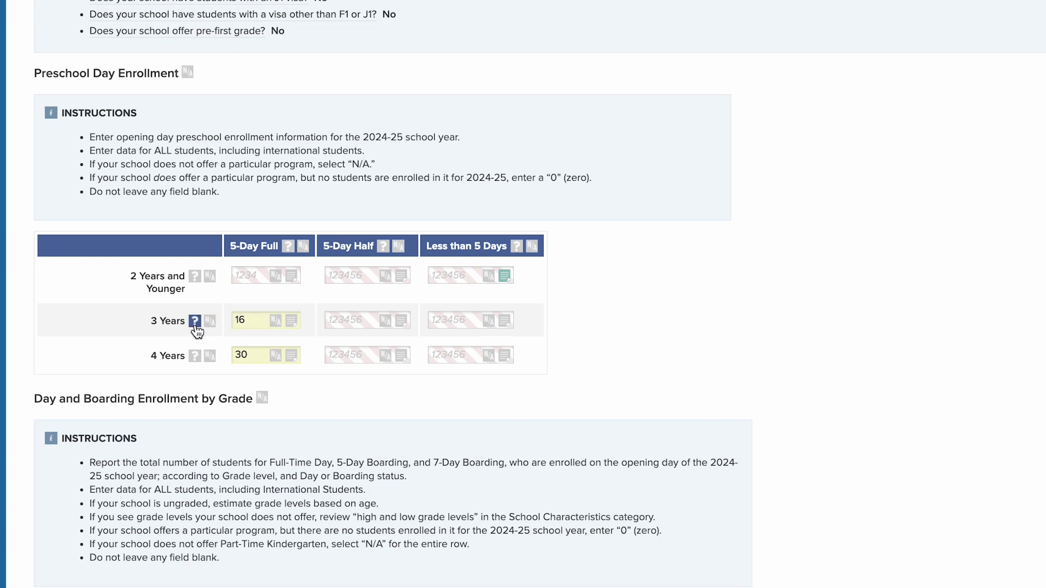
mouse_move(195, 326)
Mark the 2 Years and Younger row and the Less than 5 Days column in Preschool Day Enrollment as not applicable, and save.
click(209, 277)
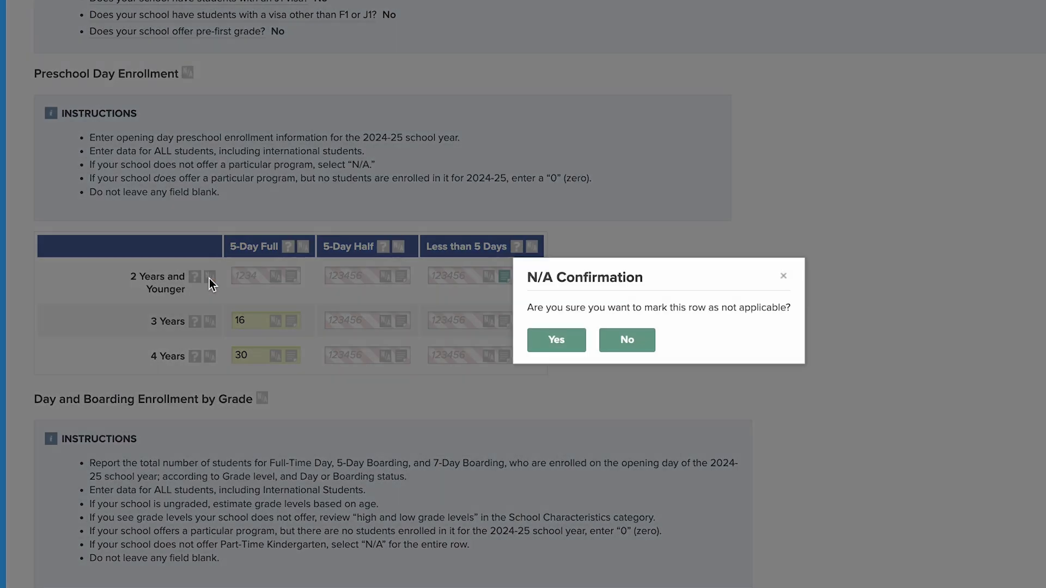
click(544, 337)
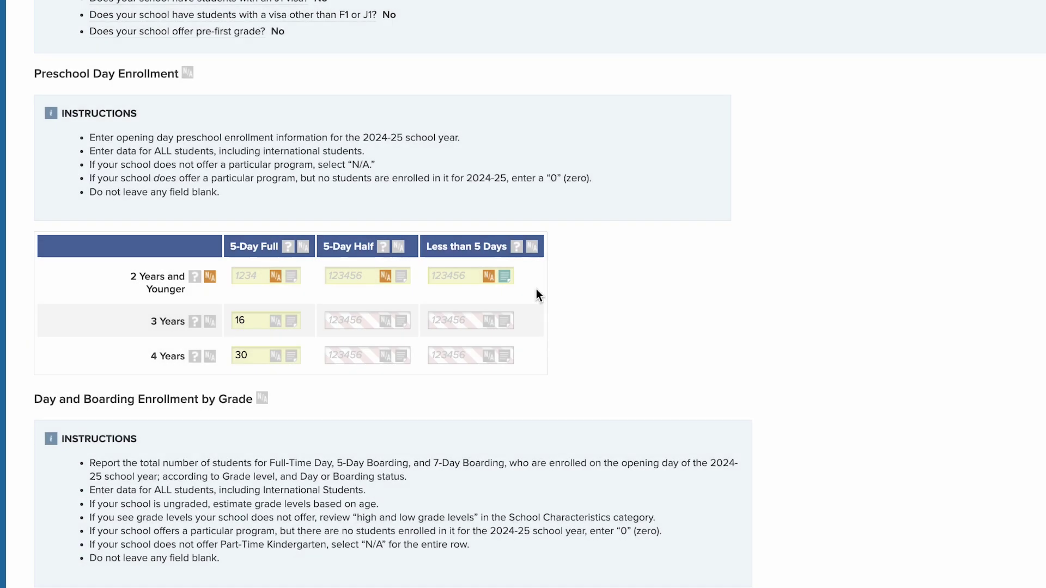
click(531, 247)
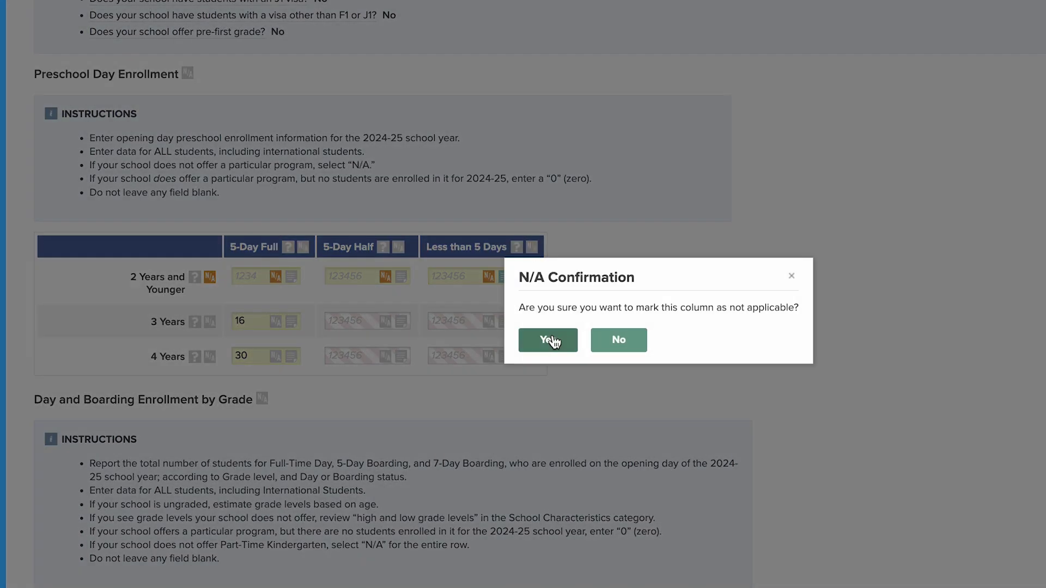
click(554, 341)
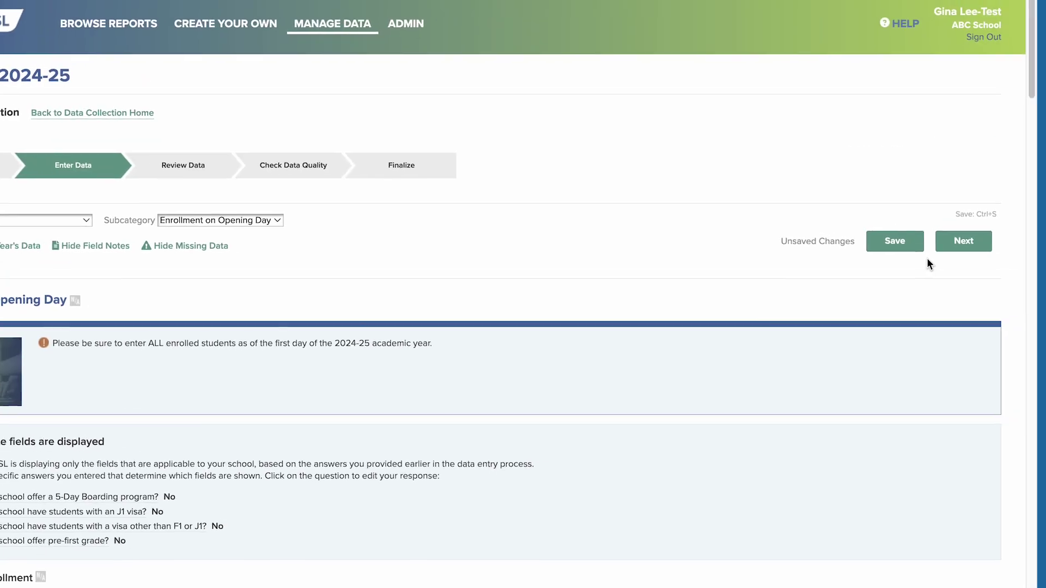
click(897, 250)
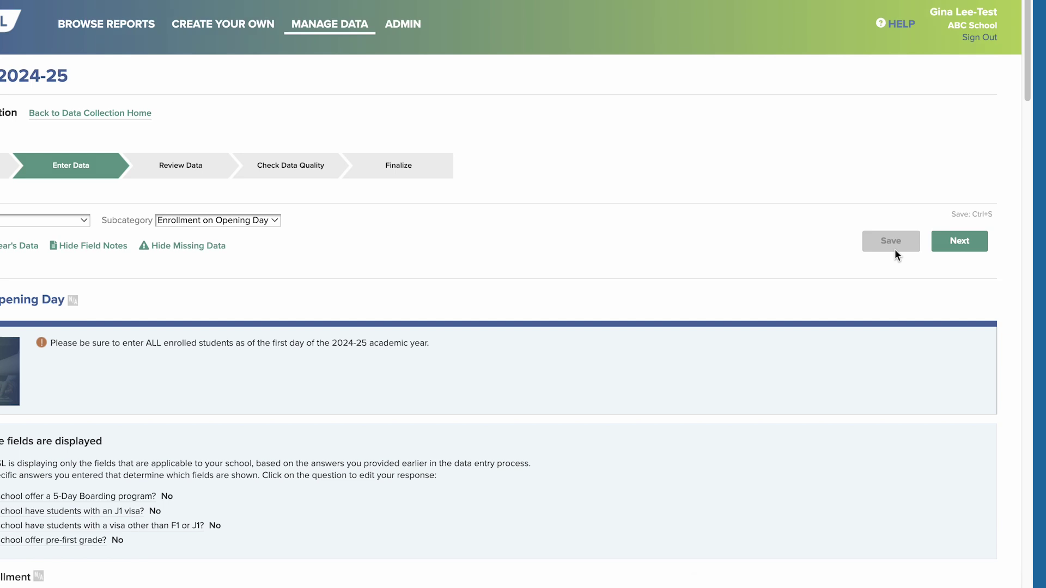
Enter 57 in the Grade 1, 5-Day Boarding field of Day and Boarding Enrollment by Grade and save the page.
scroll(895, 250, down, 18)
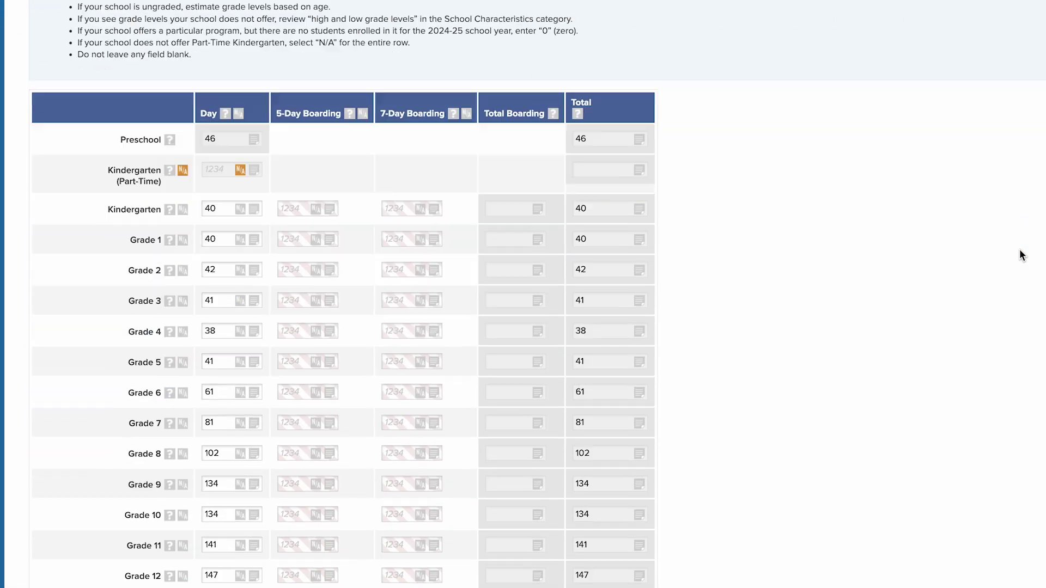
scroll(1021, 254, down, 2)
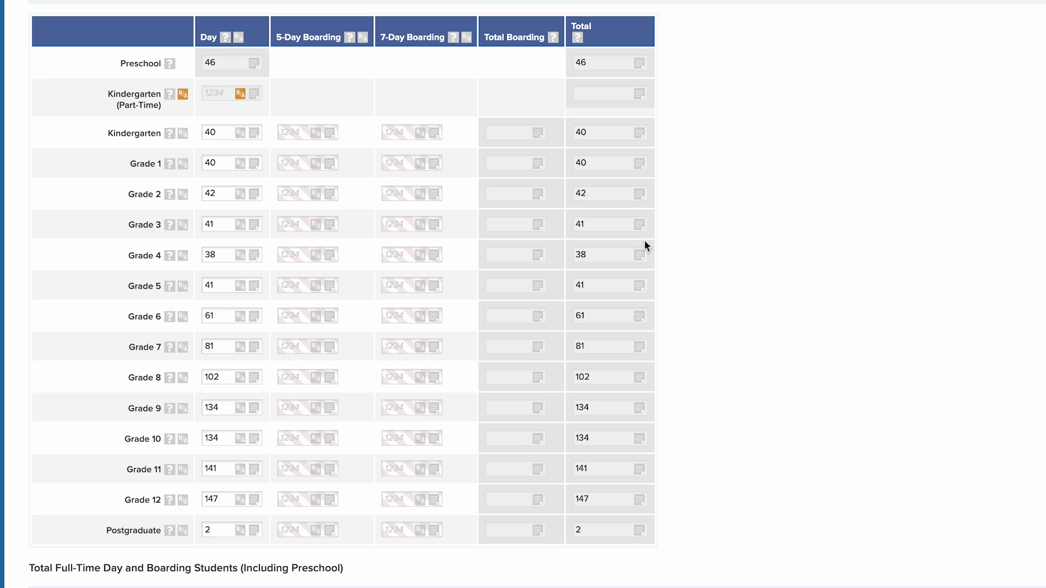
click(283, 164)
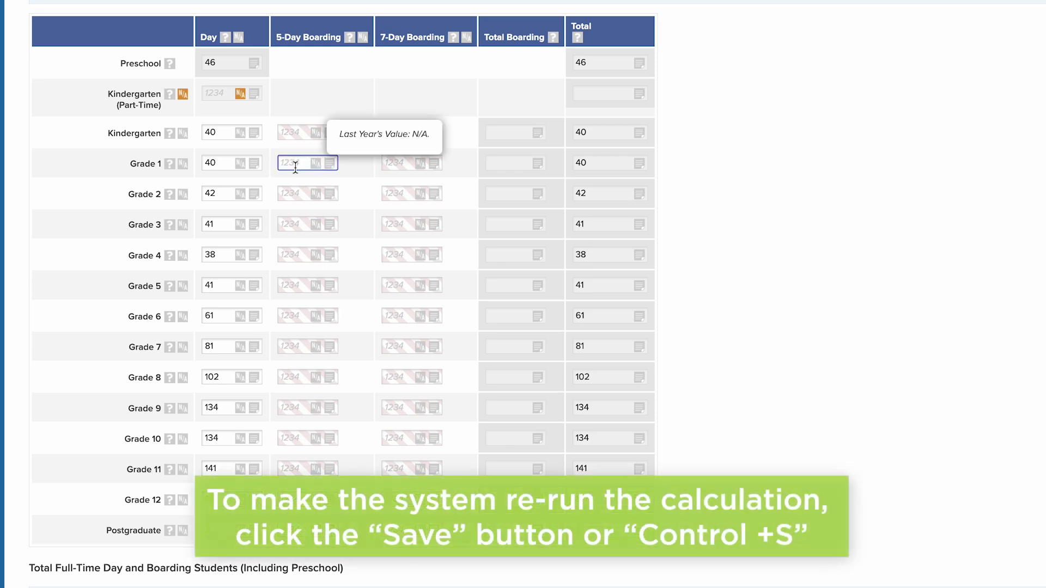
text(57)
key(ctrl+s)
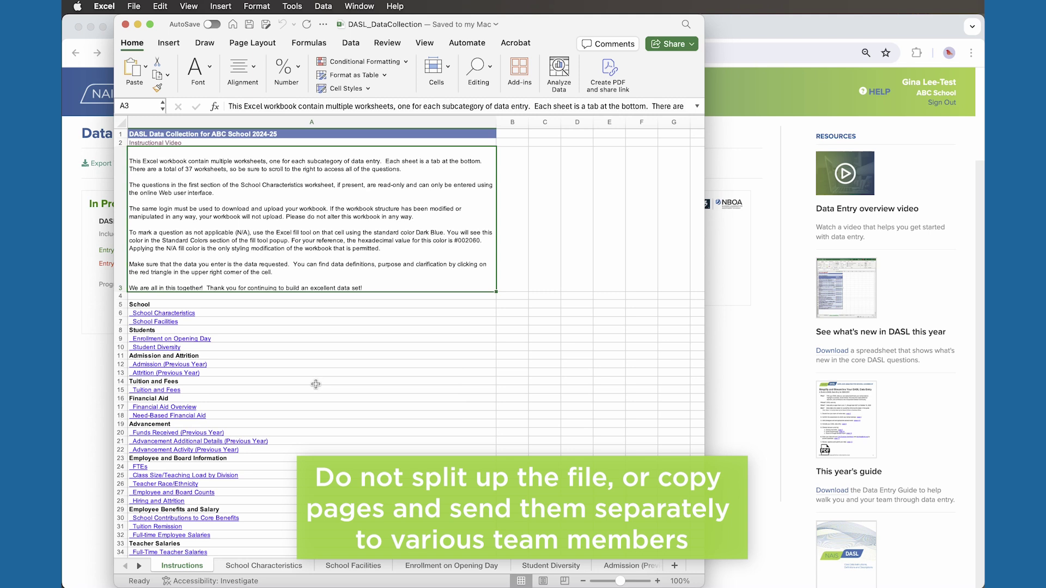
View the School Characteristics, School Facilities and Enrollment on Opening Day worksheets in the DASL_DataCollection Excel workbook.
click(289, 567)
click(353, 573)
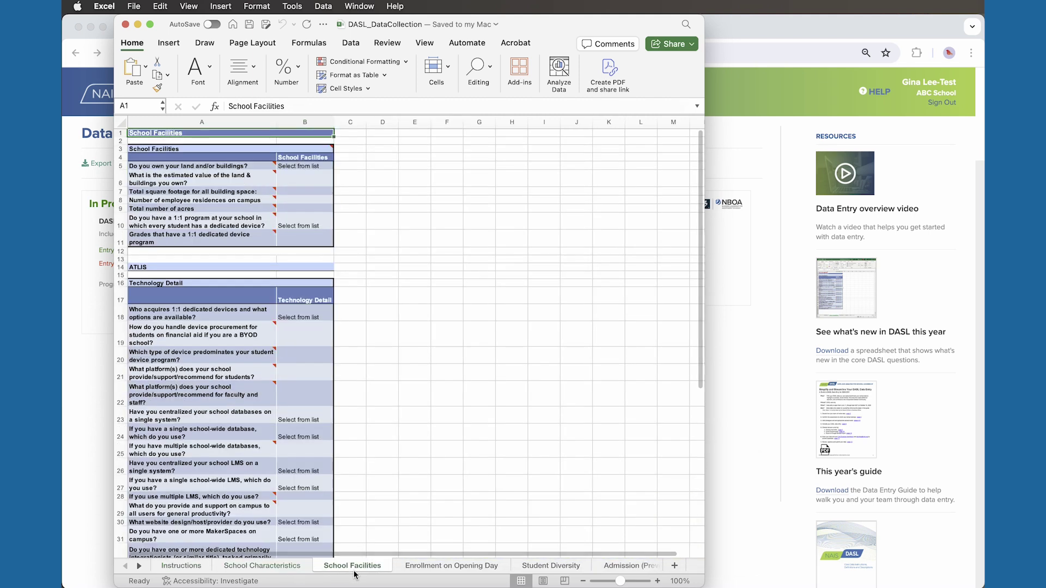
click(435, 569)
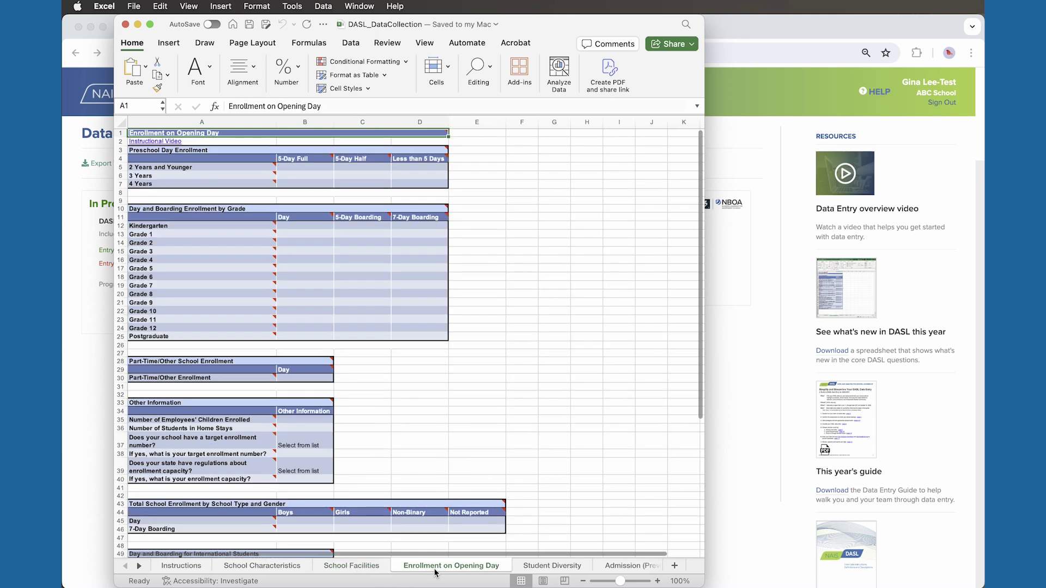
View the Student Diversity, Admission (Previous Year) and Attrition (Previous Year) worksheets.
click(536, 569)
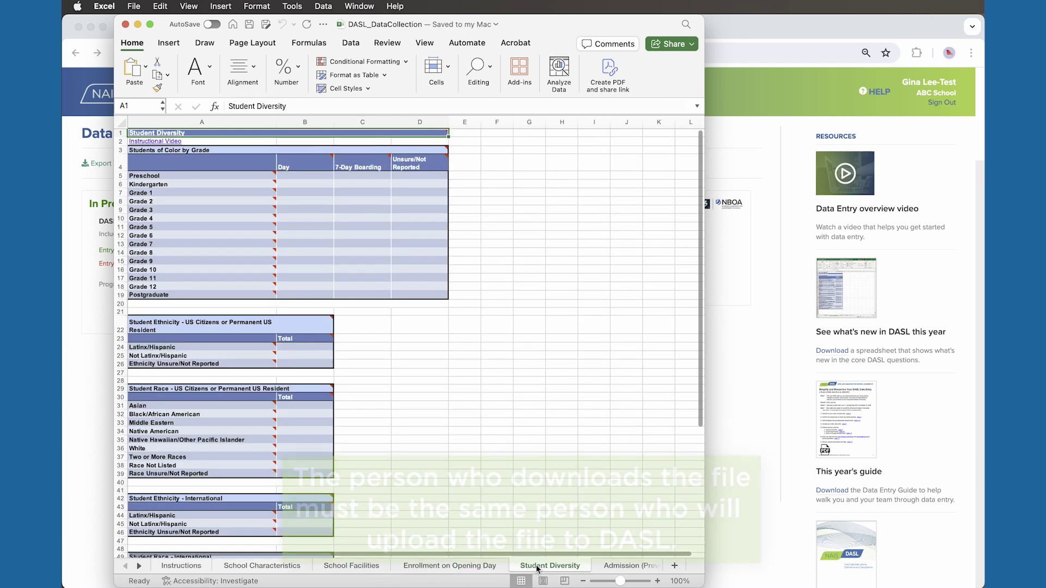
click(624, 567)
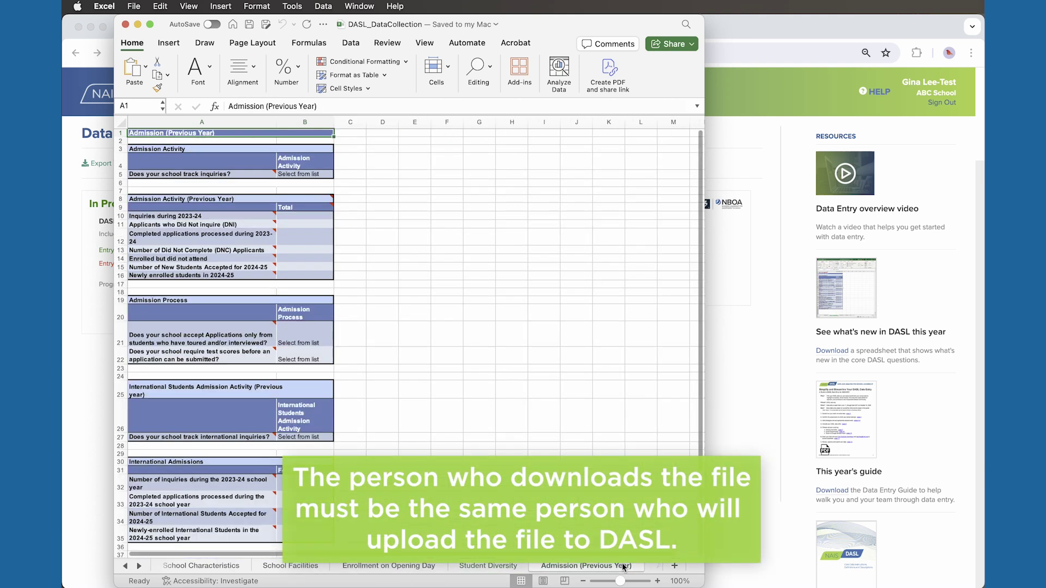
click(653, 568)
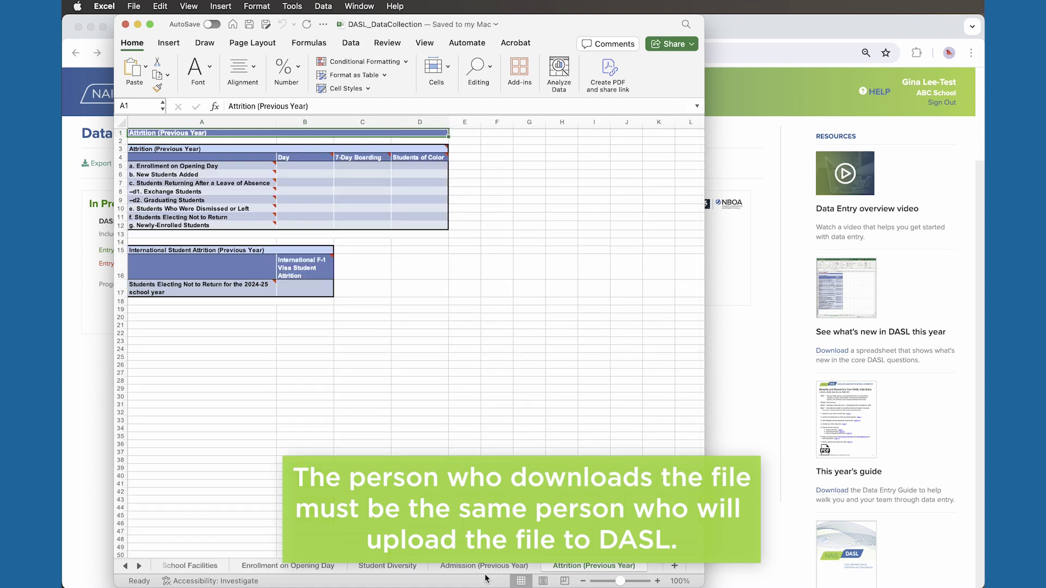
On the Enrollment on Opening Day worksheet, enter Day enrollments of 63 for Grade 1, 64 for Grade 2 and 56 for Grade 3.
click(326, 567)
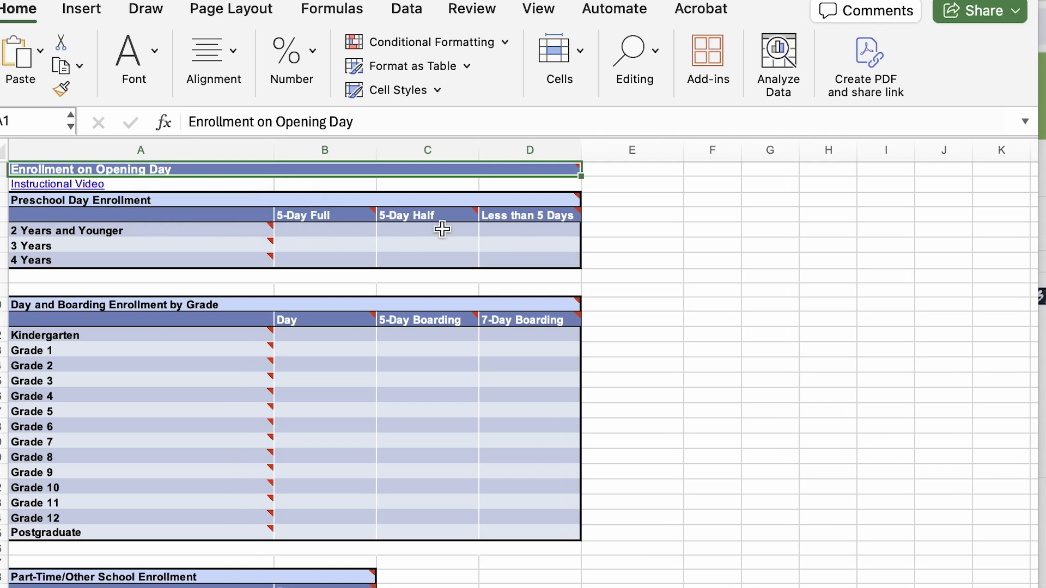
mouse_move(576, 214)
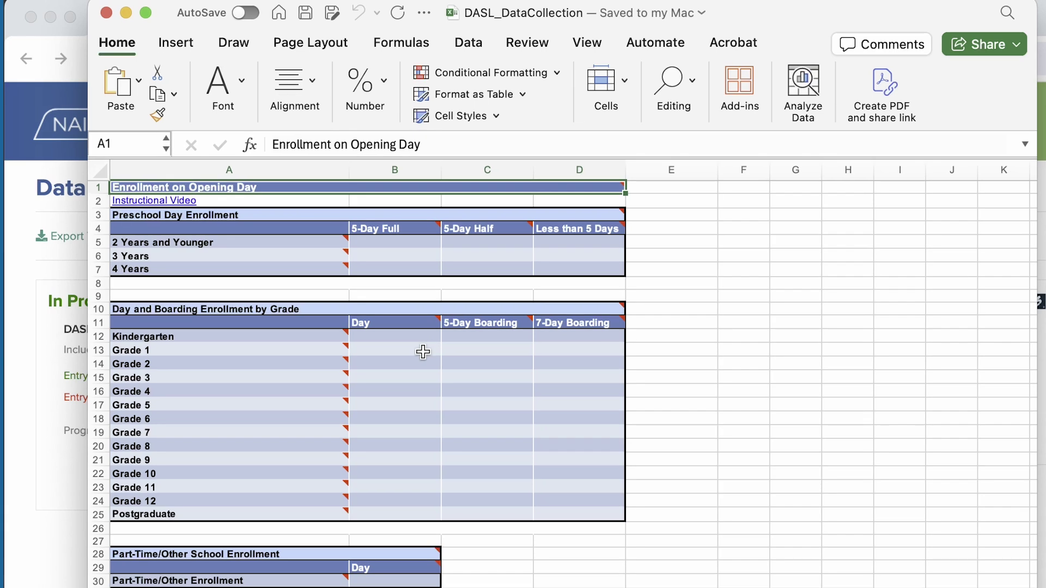
click(356, 352)
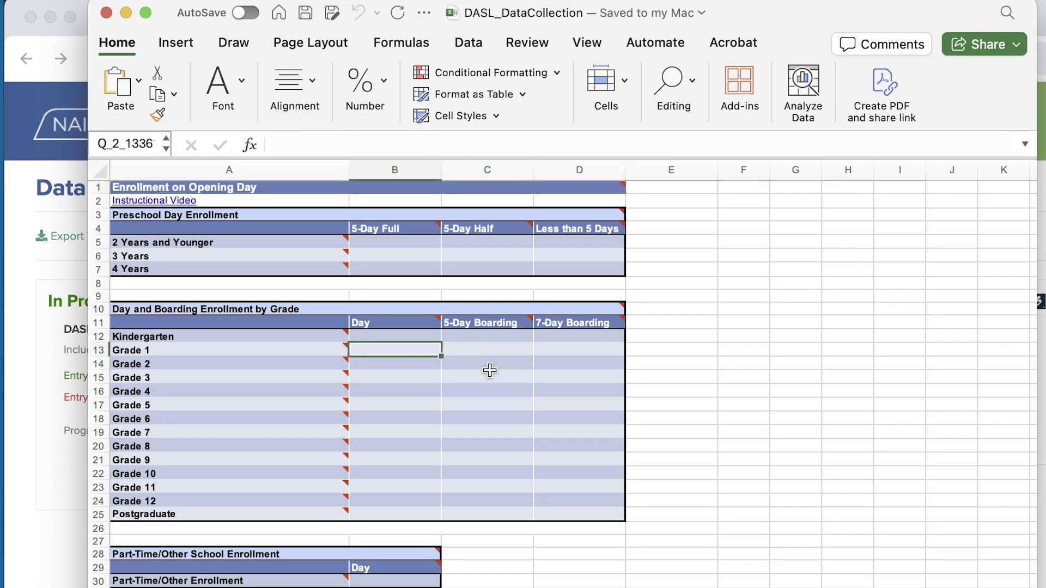
text(63)
key(Return)
text(64)
key(Return)
text(56)
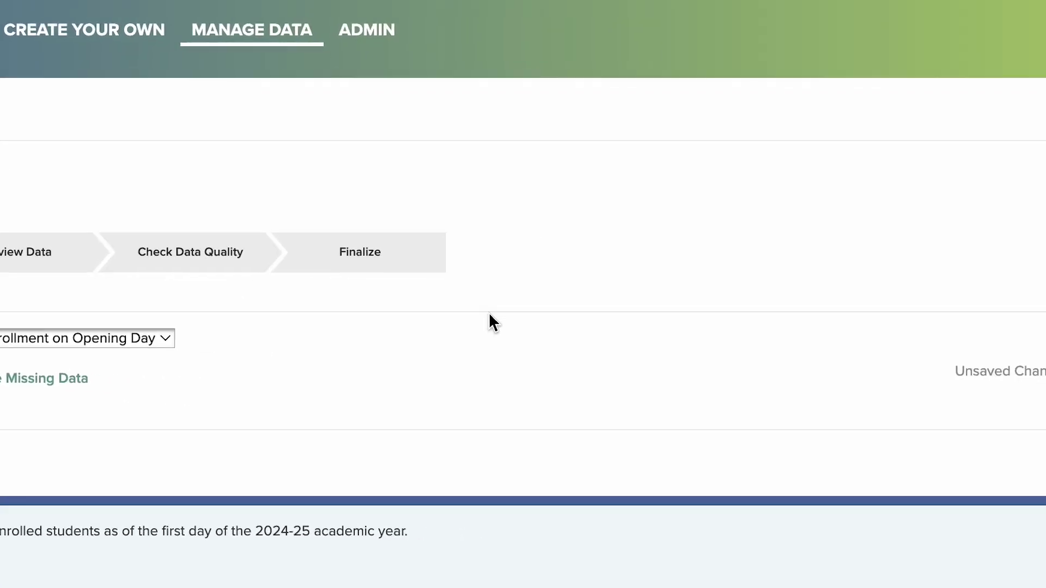
Switch to the DASL website and save the unsaved changes on the Enrollment on Opening Day page.
click(807, 359)
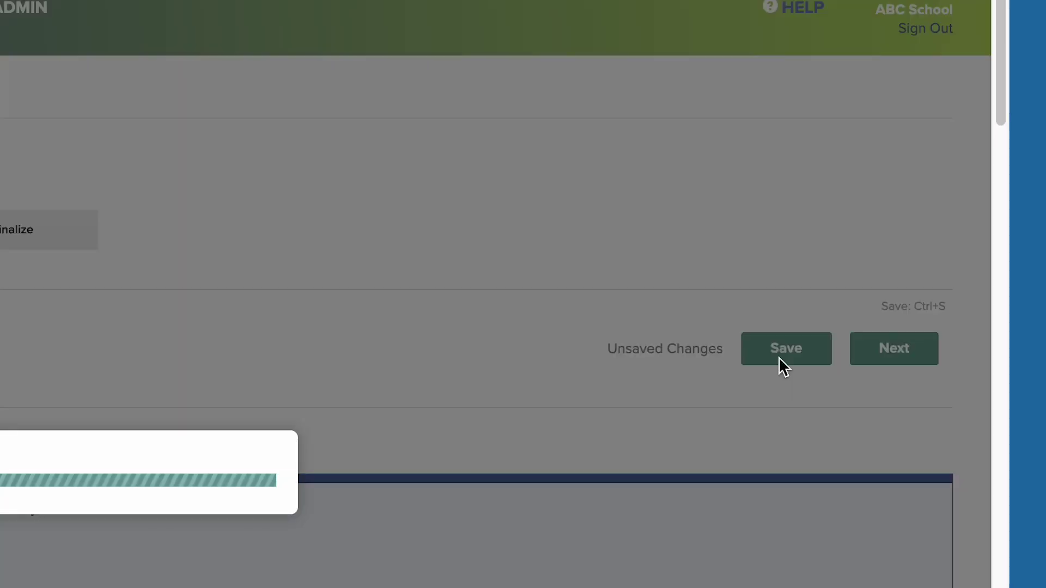